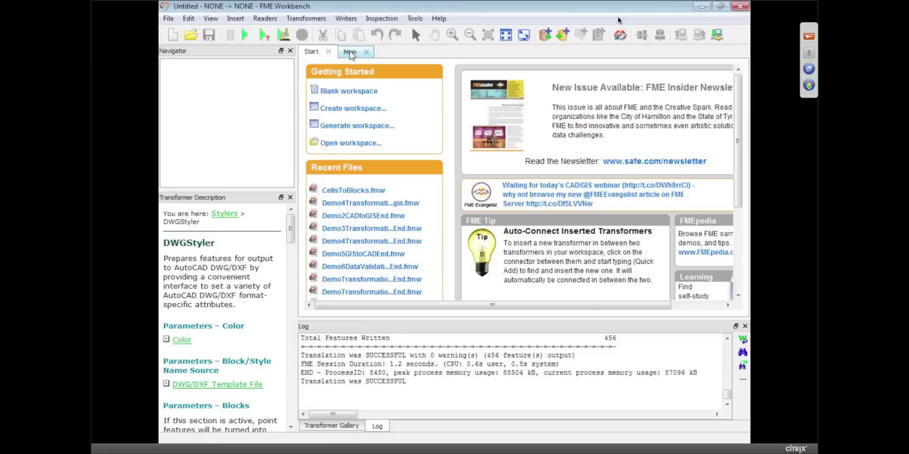
# Switch from the start page to the blank Main workspace canvas.
pyautogui.click(350, 53)
# Start a new reader in Autodesk AutoCAD DWG/DXF format.
pyautogui.click(265, 19)
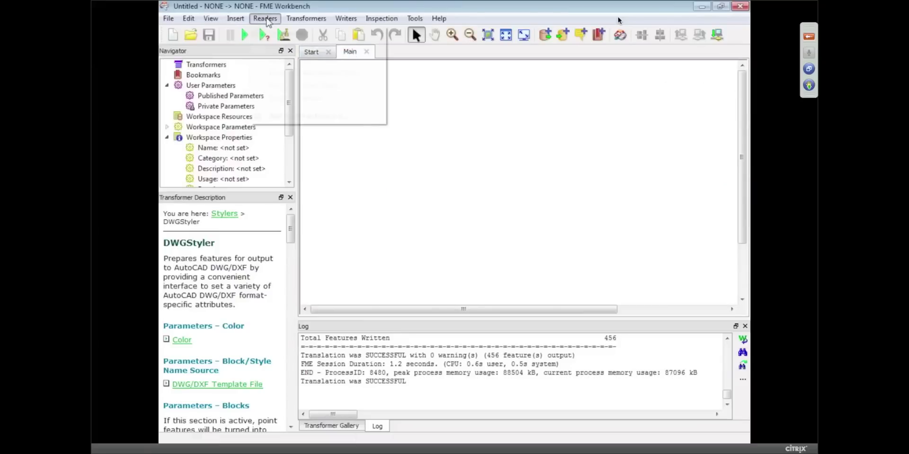
pyautogui.click(289, 33)
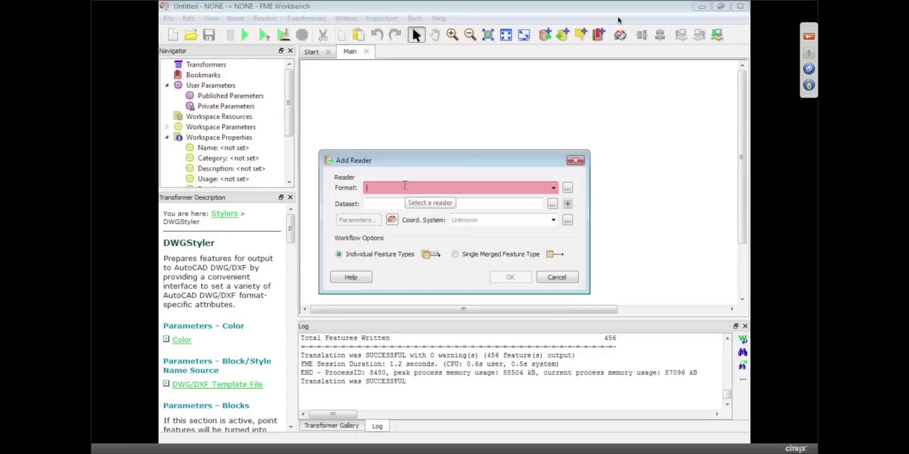
pyautogui.write('dwg')
pyautogui.click(409, 206)
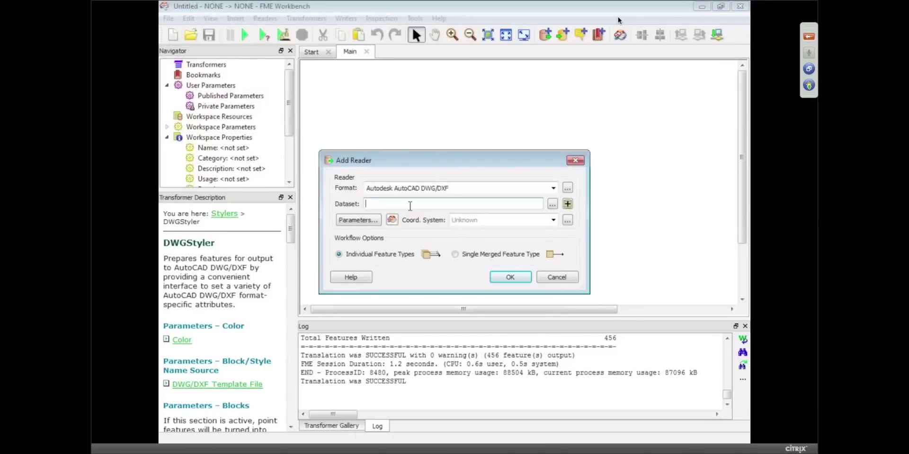
# Set the reader dataset to FMEData\Data\Water\distribution_M25.dwg, leaving its parameters unchanged.
pyautogui.click(552, 205)
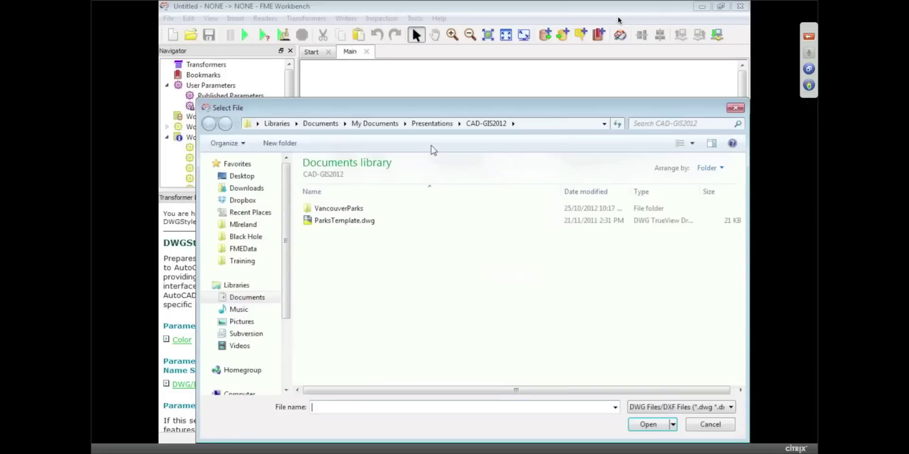
pyautogui.click(243, 247)
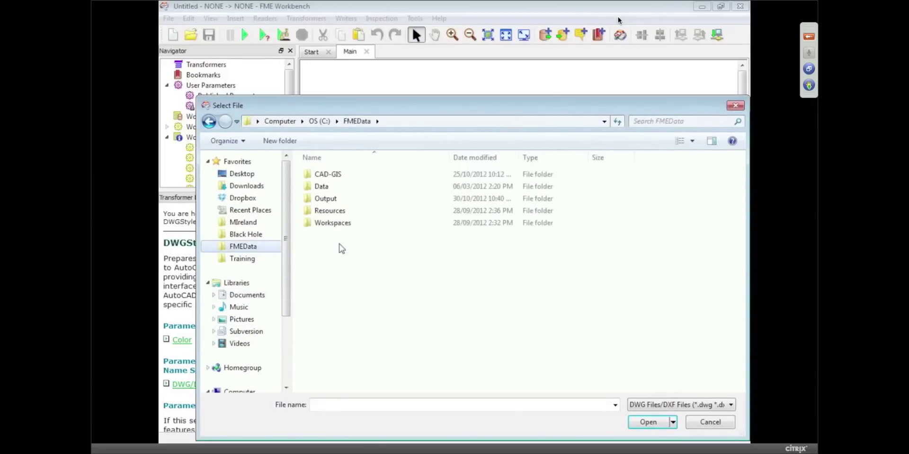
pyautogui.doubleClick(322, 188)
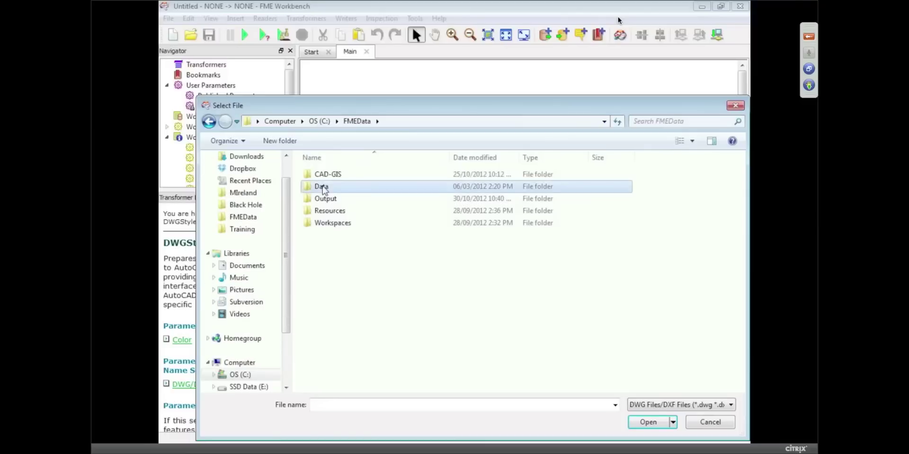
pyautogui.scroll(-3, 325, 379)
pyautogui.doubleClick(324, 376)
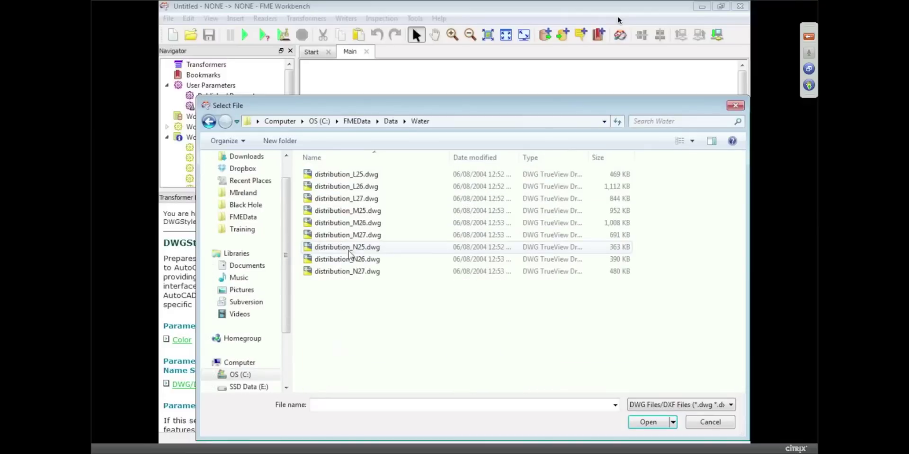
pyautogui.click(350, 211)
pyautogui.doubleClick(351, 212)
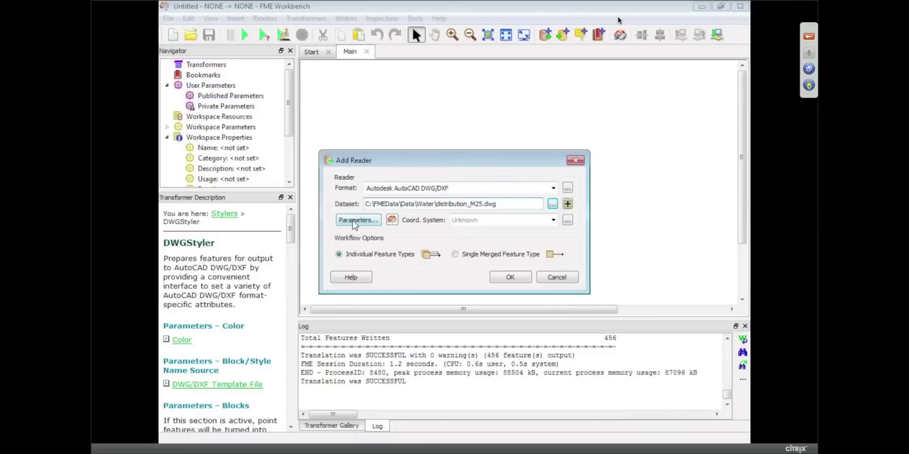
pyautogui.click(356, 221)
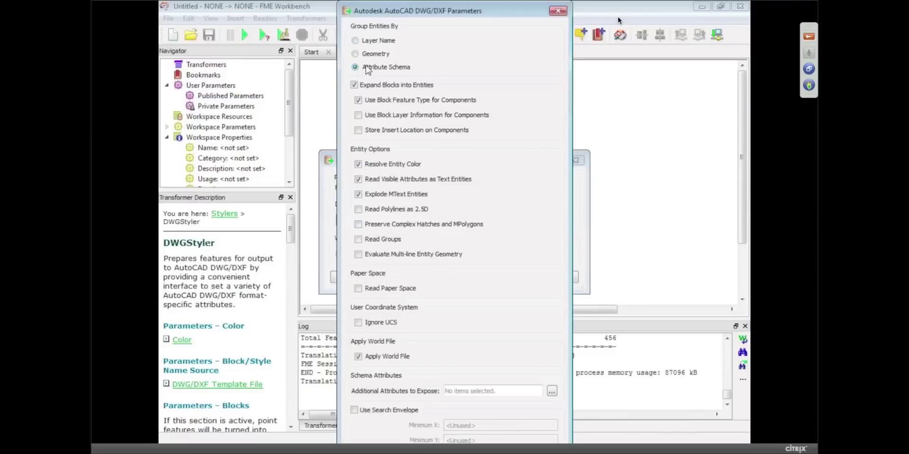
pyautogui.press('Return')
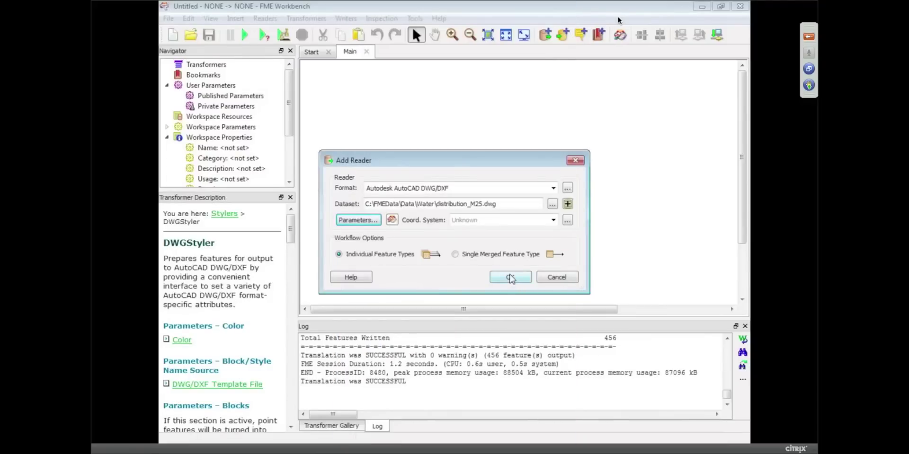
# Add all three DWG water feature types and connect water_distribution_lines to a new GeometryValidator.
pyautogui.click(510, 277)
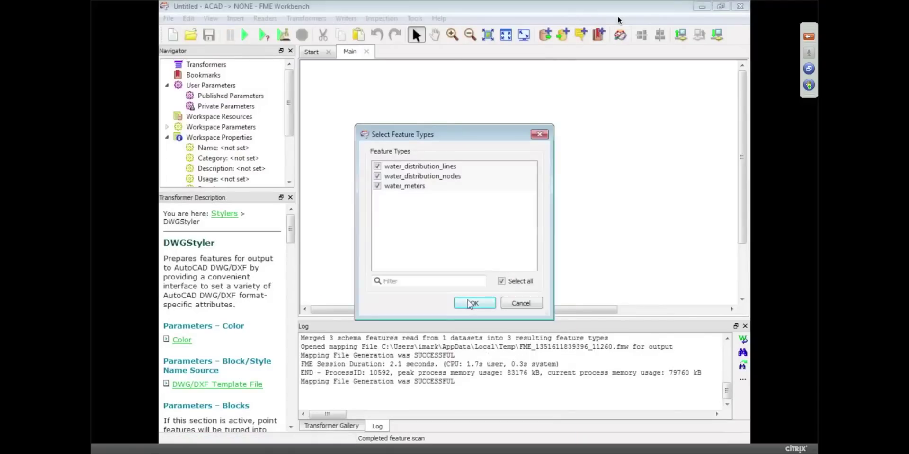
pyautogui.click(474, 305)
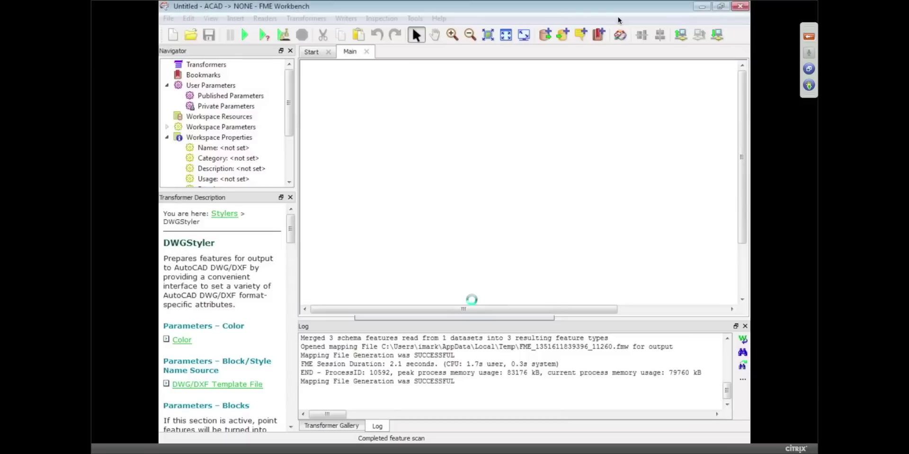
pyautogui.write('tryva')
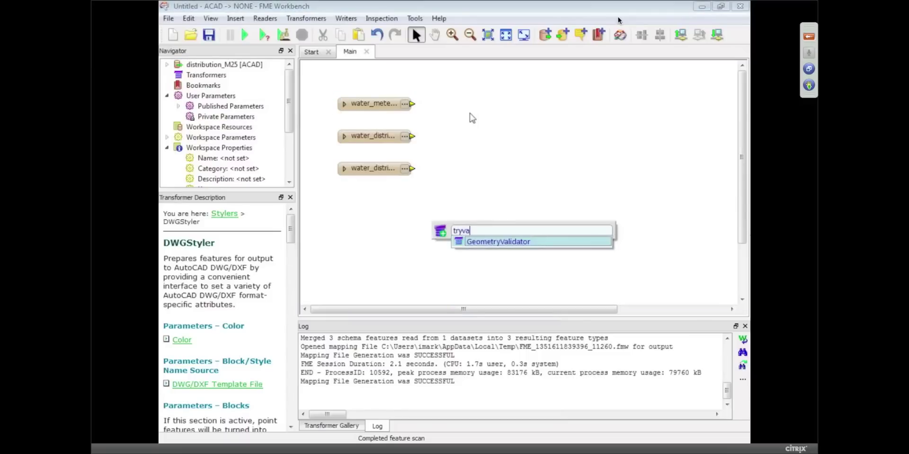
pyautogui.press('Return')
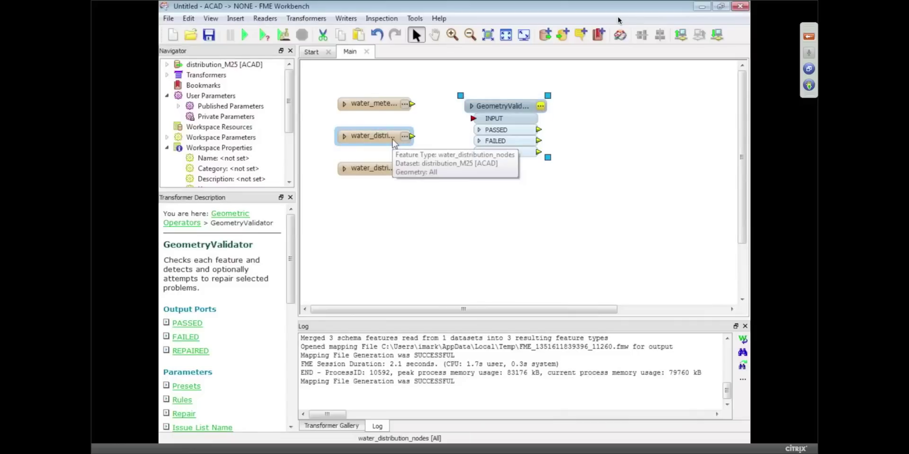
pyautogui.moveTo(412, 169); pyautogui.dragTo(474, 119)
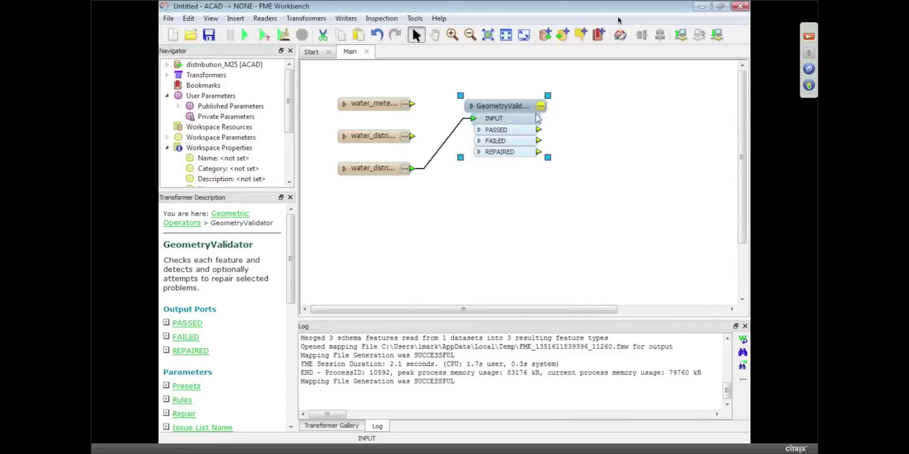
# Have GeometryValidator detect Null Geometry Parts, Duplicate Consecutive Points and Self Intersection, with Repair set to Yes.
pyautogui.click(540, 106)
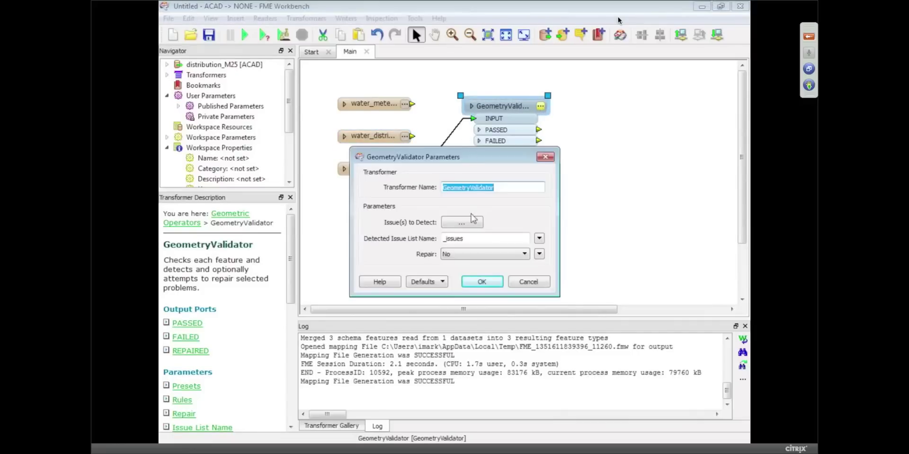
pyautogui.click(468, 225)
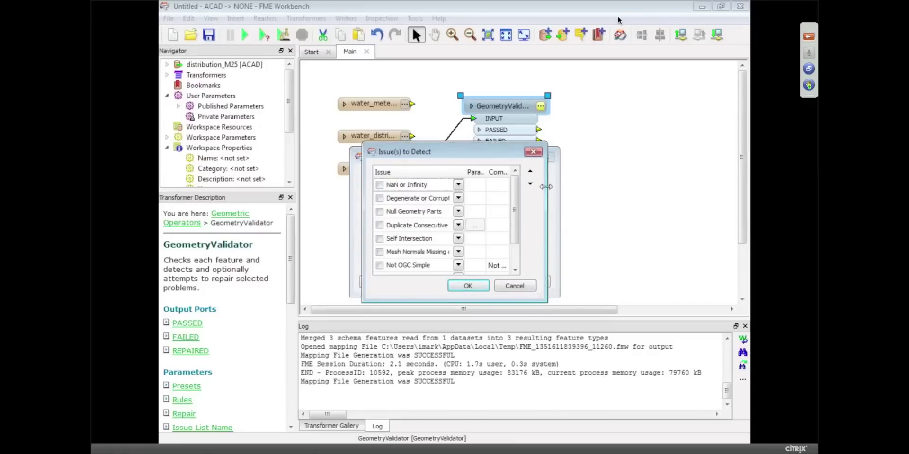
pyautogui.moveTo(548, 191); pyautogui.dragTo(704, 189)
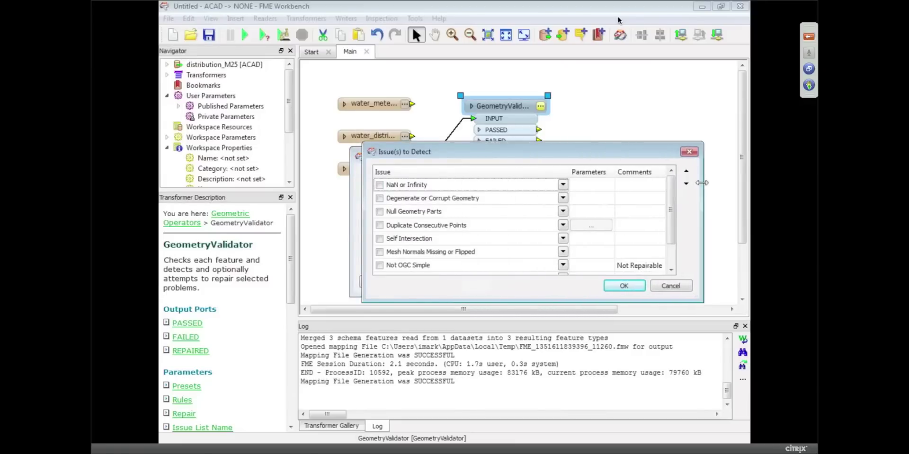
pyautogui.click(379, 239)
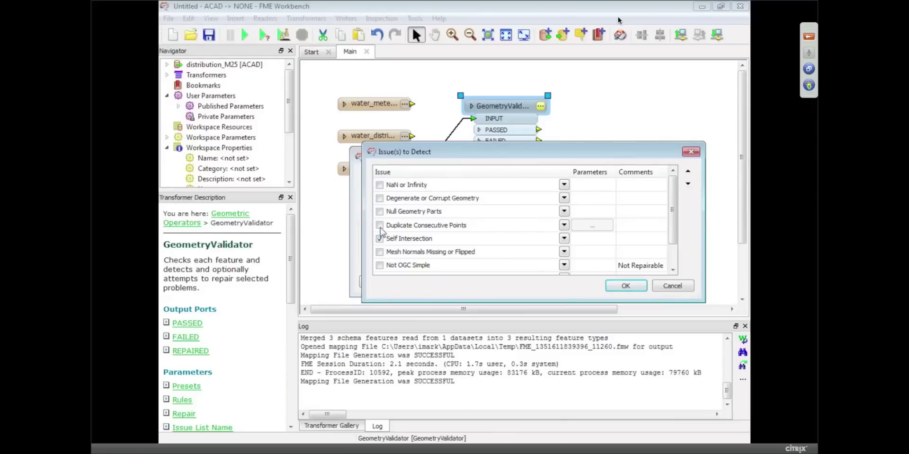
pyautogui.click(379, 226)
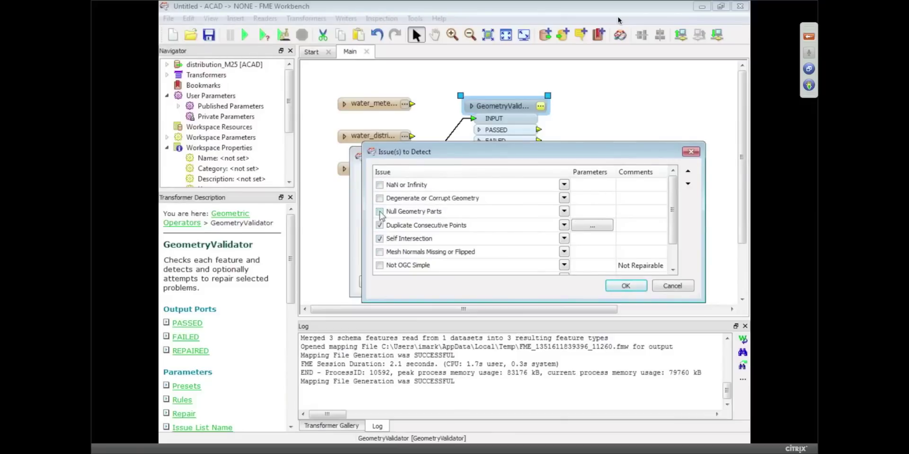
pyautogui.click(379, 212)
pyautogui.scroll(-2, 391, 232)
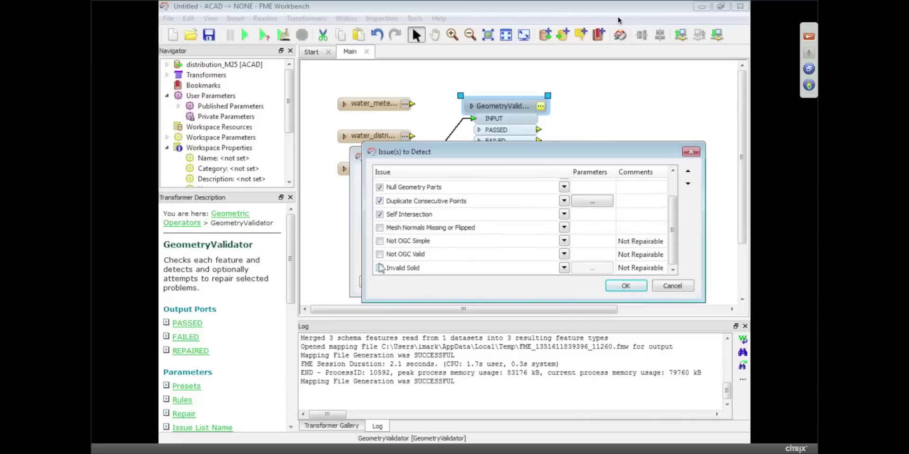
pyautogui.scroll(2, 397, 256)
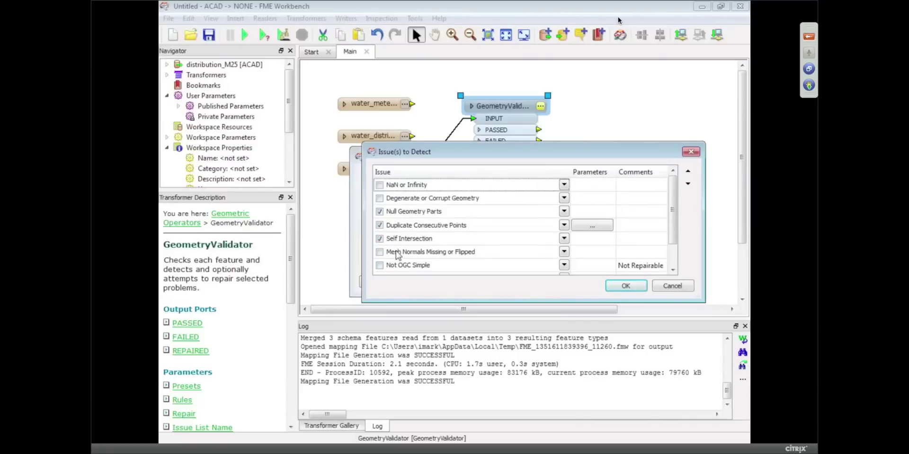
pyautogui.click(623, 288)
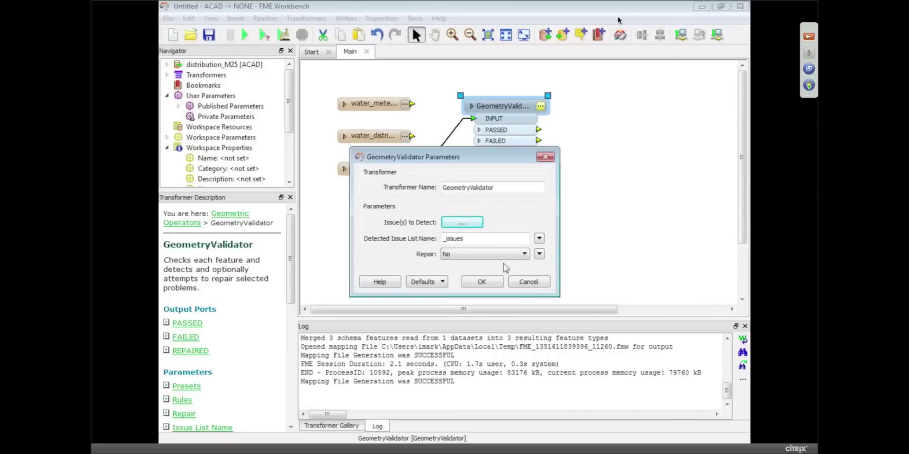
pyautogui.click(463, 255)
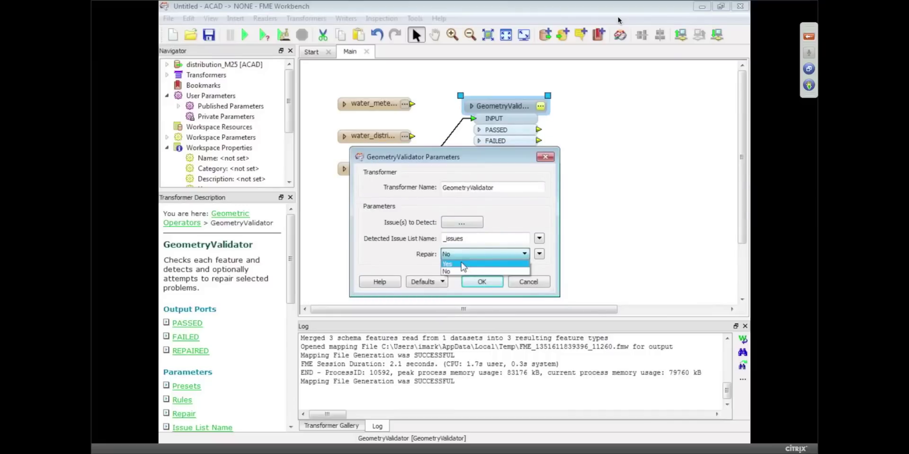
pyautogui.click(463, 264)
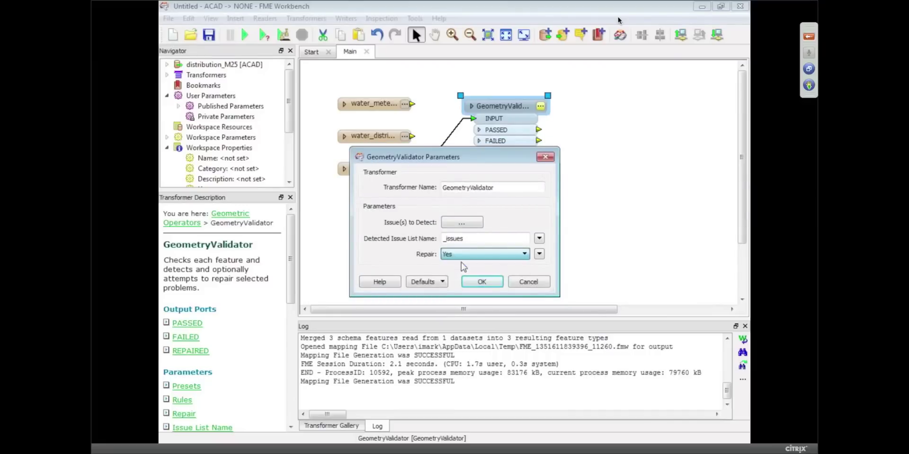
pyautogui.click(481, 282)
# Connect Inspectors to all GeometryValidator outputs, moving the PASSED Inspector up and REPAIRED down.
pyautogui.rightClick(499, 110)
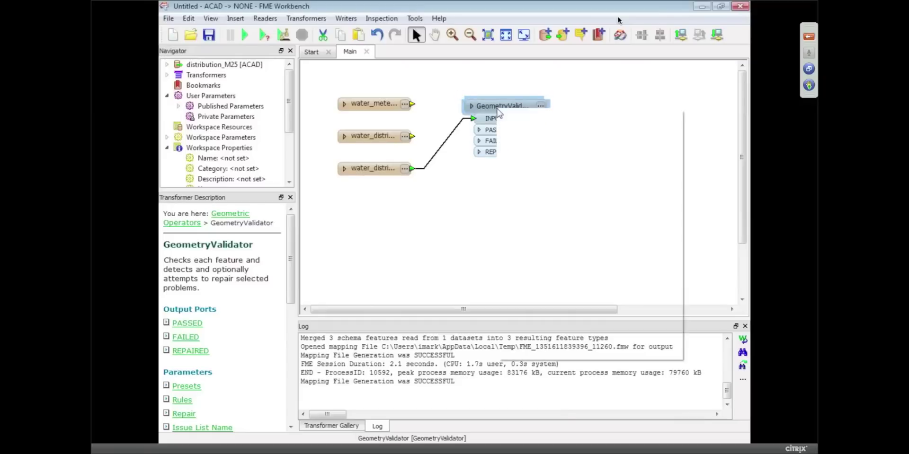
pyautogui.click(548, 204)
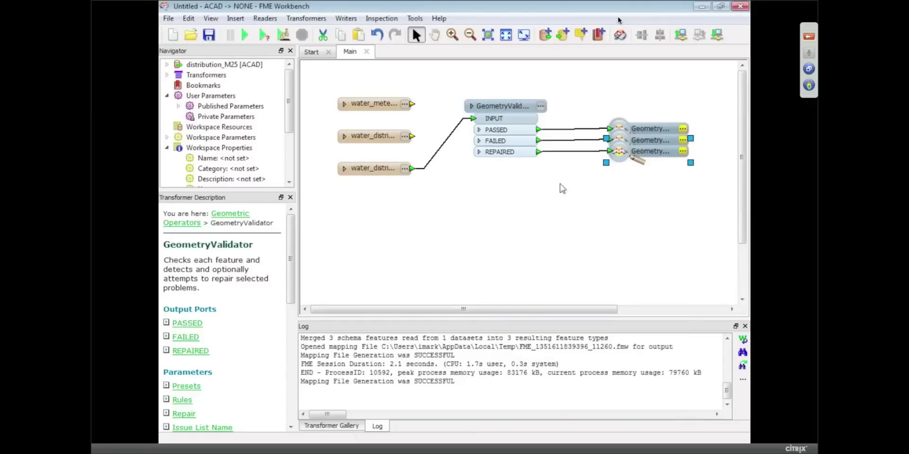
pyautogui.moveTo(645, 166); pyautogui.dragTo(644, 191)
pyautogui.moveTo(624, 129); pyautogui.dragTo(623, 95)
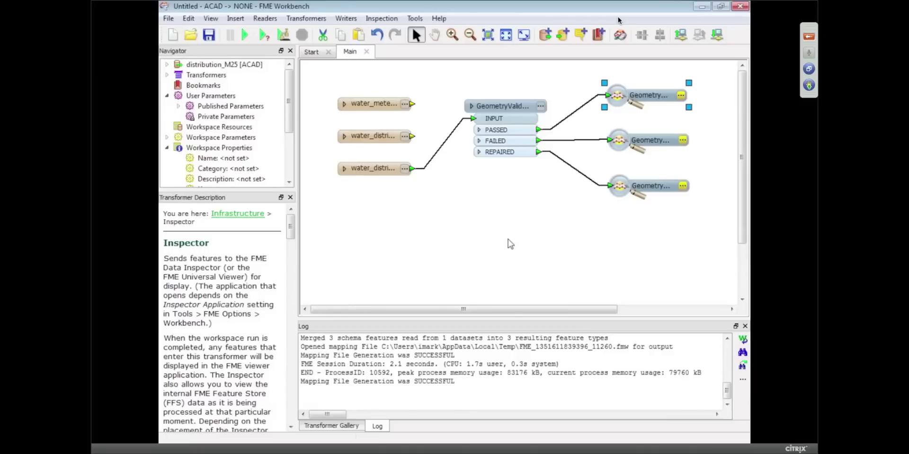
# Run the translation to open the PASSED and REPAIRED water lines in FME Universal Viewer.
pyautogui.click(244, 35)
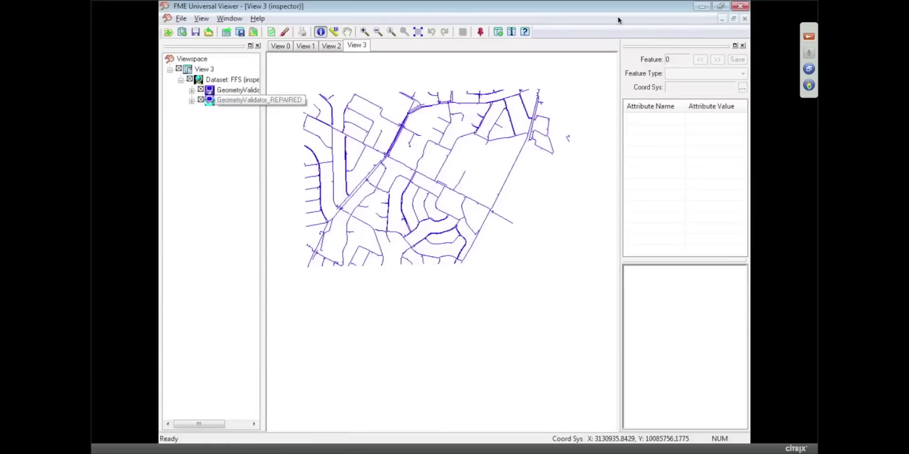
# Colour the GeometryValidator_REPAIRED layer red, place it above PASSED, and zoom to the red line.
pyautogui.click(208, 100)
pyautogui.click(401, 174)
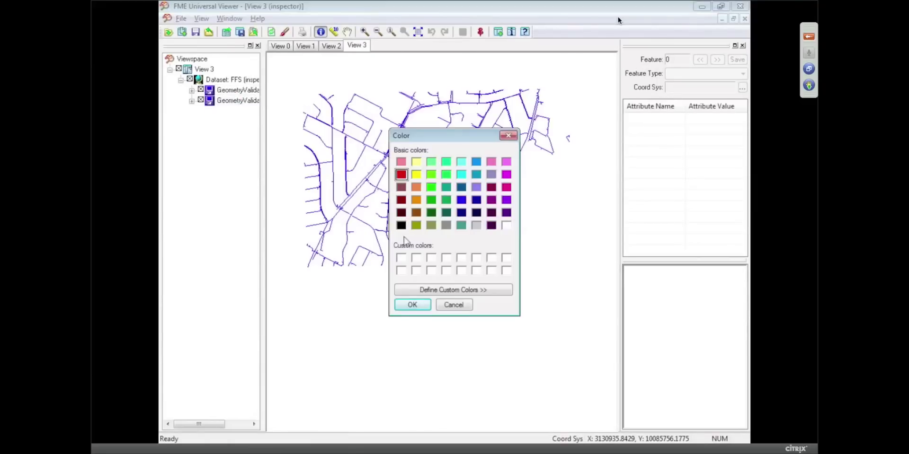
pyautogui.click(412, 306)
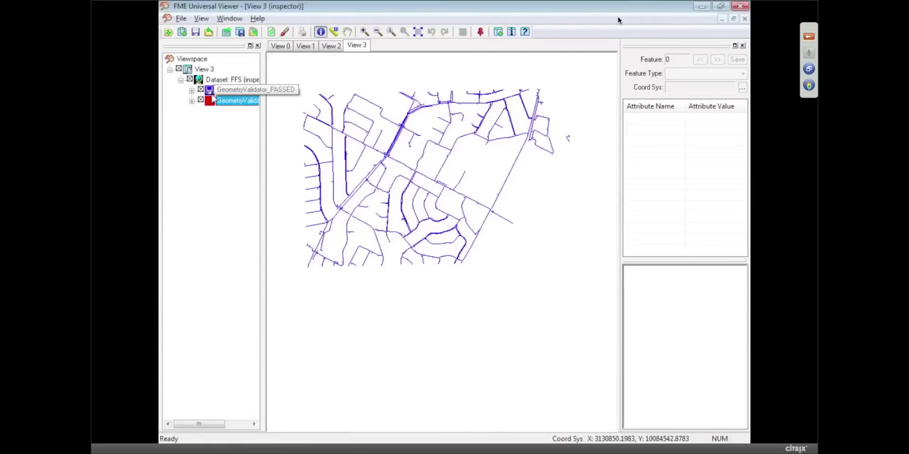
pyautogui.moveTo(230, 105); pyautogui.dragTo(208, 80)
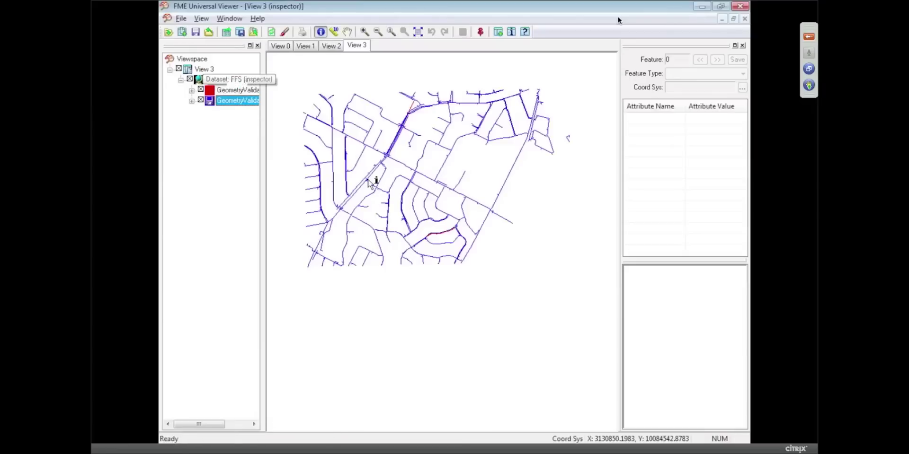
pyautogui.moveTo(469, 210); pyautogui.dragTo(412, 251)
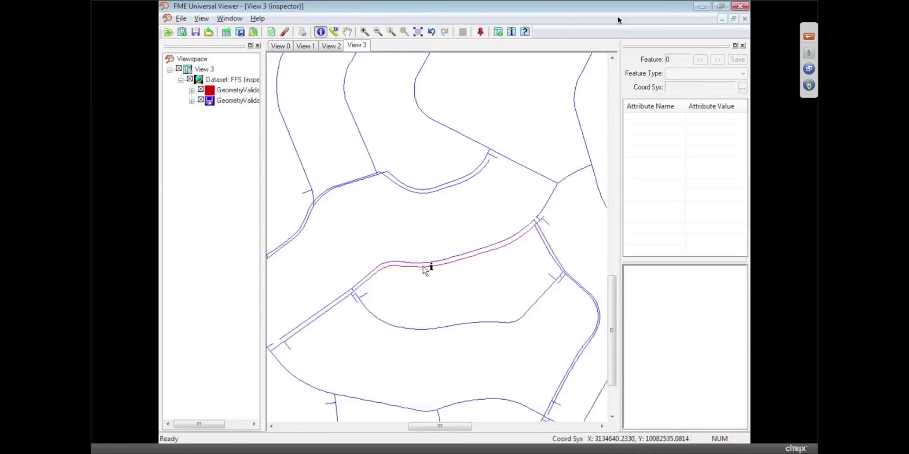
# Select the red line to read its Self Intersection issue, location and FEATURE_ID, then zoom to full extent.
pyautogui.click(425, 270)
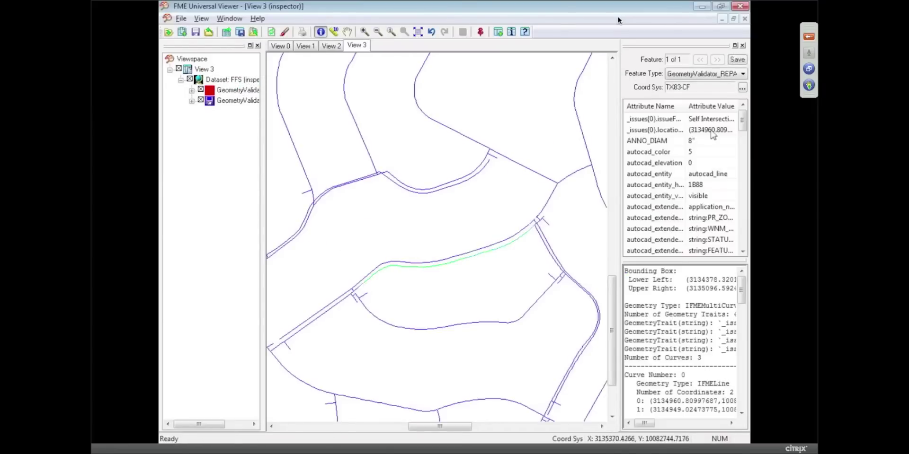
pyautogui.moveTo(686, 110); pyautogui.dragTo(668, 110)
pyautogui.click(696, 122)
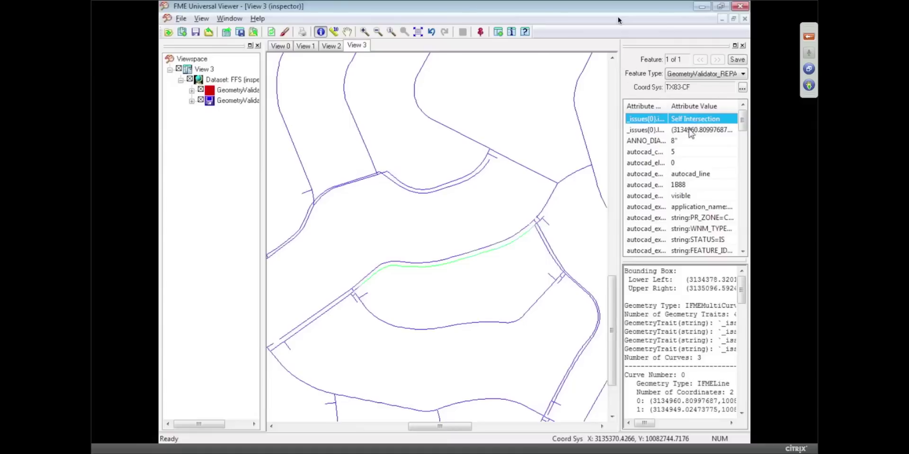
pyautogui.click(690, 131)
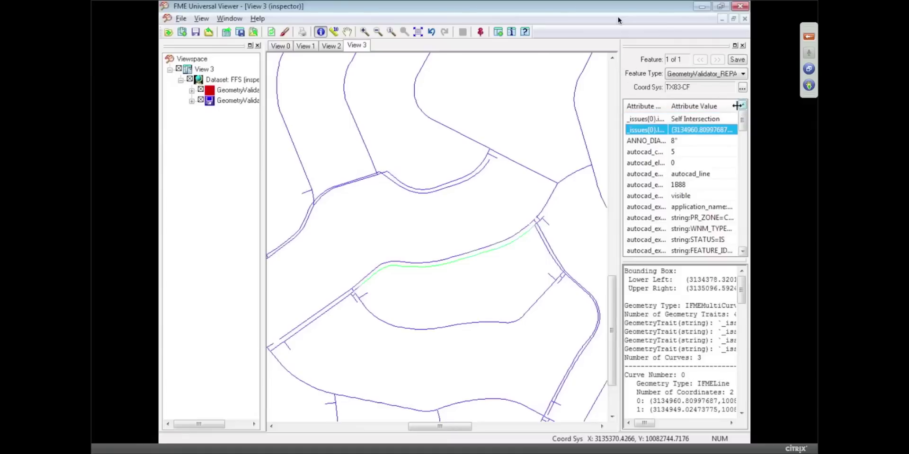
pyautogui.moveTo(736, 105); pyautogui.dragTo(838, 107)
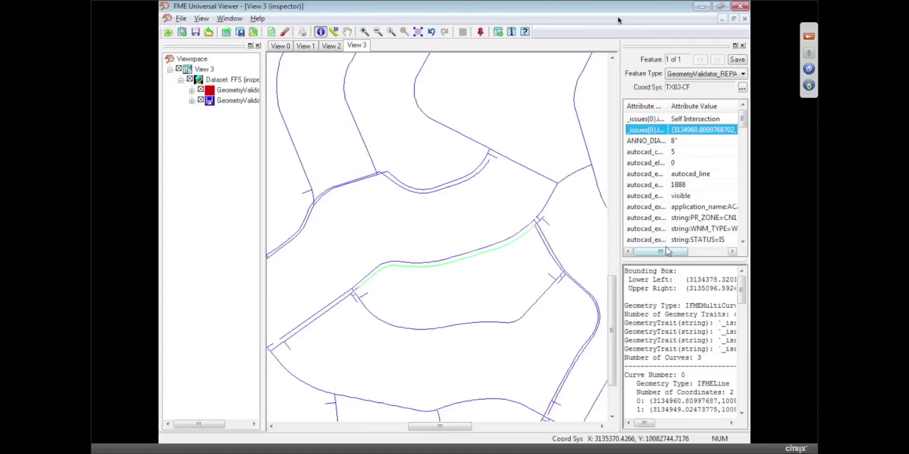
pyautogui.click(685, 246)
pyautogui.moveTo(685, 250); pyautogui.dragTo(709, 251)
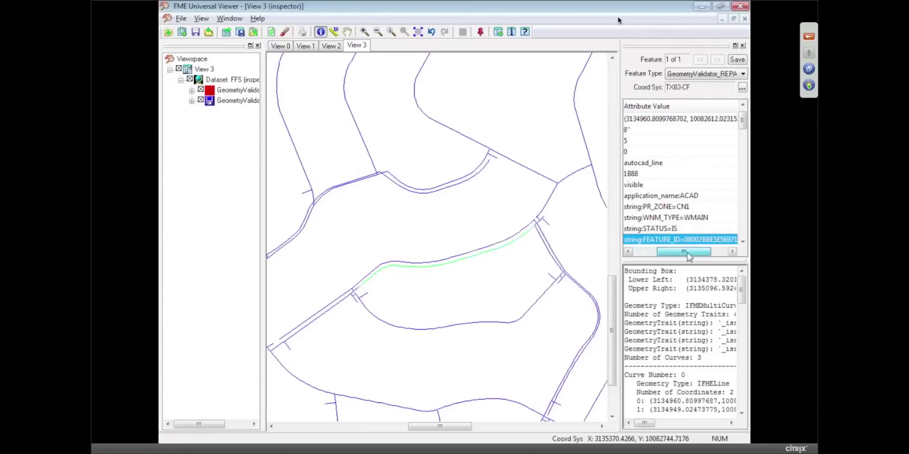
pyautogui.click(681, 119)
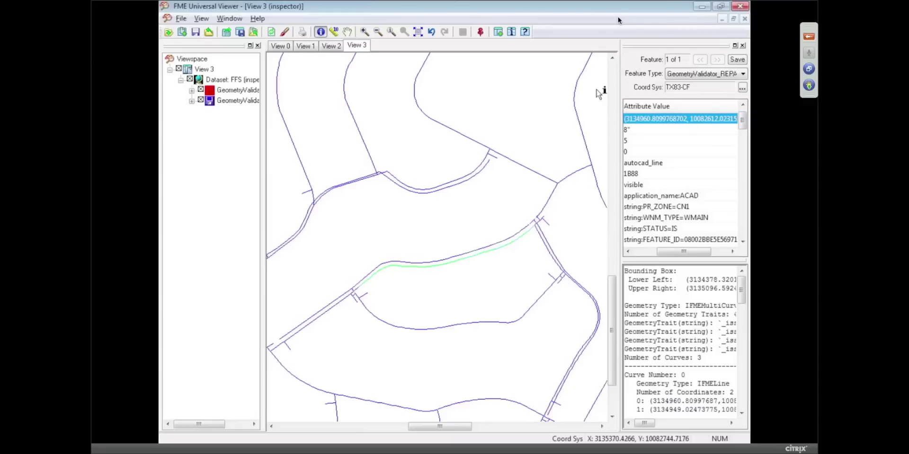
pyautogui.click(418, 32)
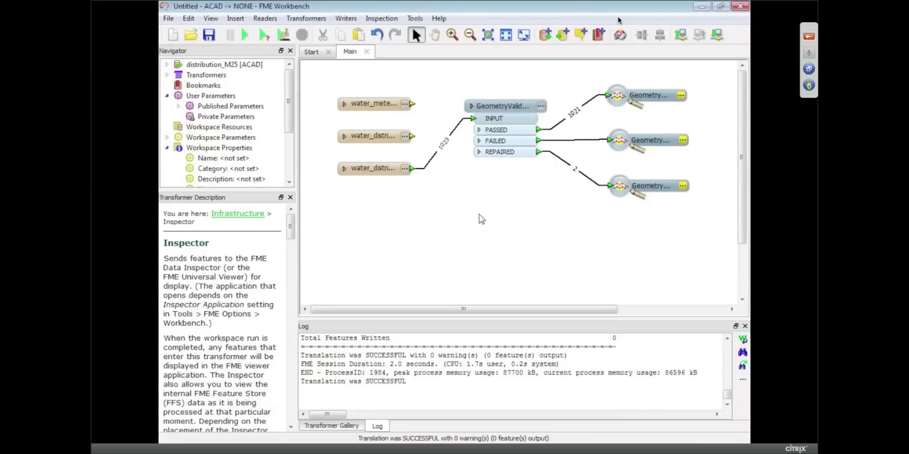
# Add a Snapper with a Clipper fed from its SNAPPED port, placed below the existing flow.
pyautogui.write('snap')
pyautogui.press('Return')
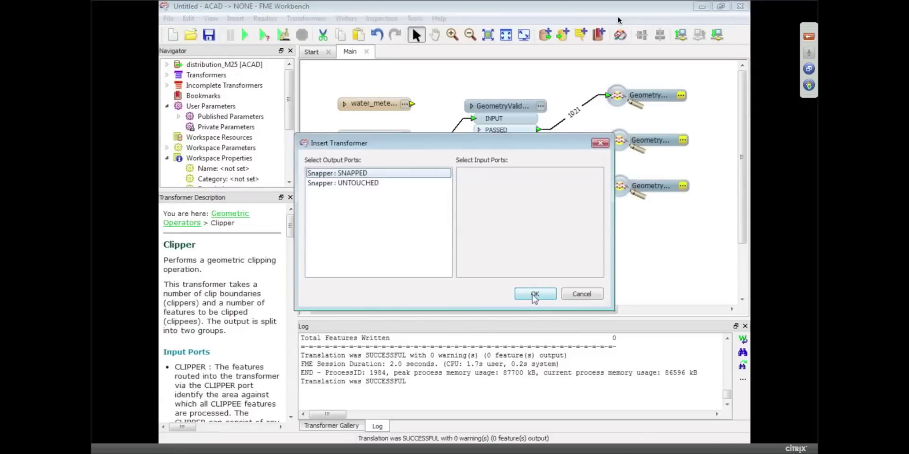
pyautogui.click(534, 294)
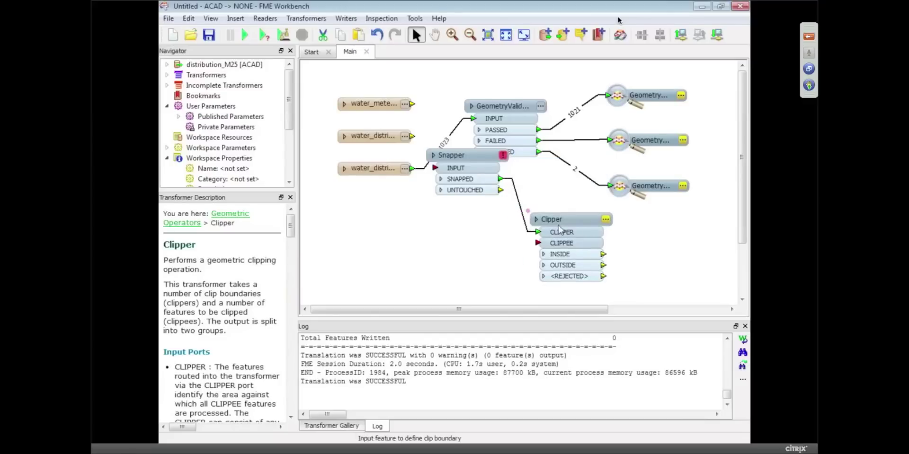
pyautogui.moveTo(472, 179); pyautogui.dragTo(470, 232)
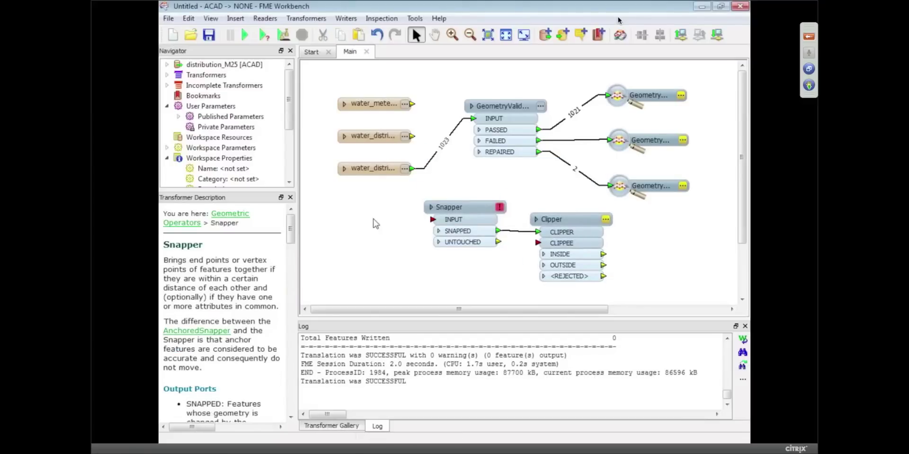
# Add an Intersector left of the Snapper and a TopologyBuilder to the canvas.
pyautogui.write('inter')
pyautogui.press('Return')
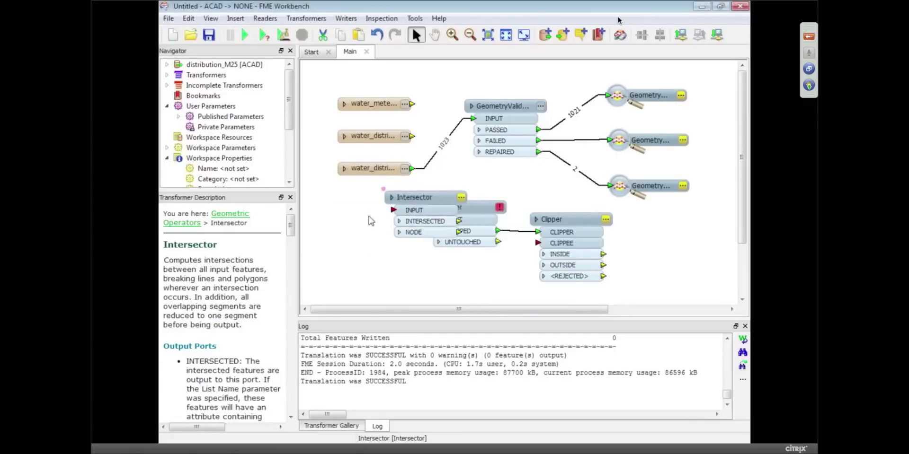
pyautogui.click(369, 221)
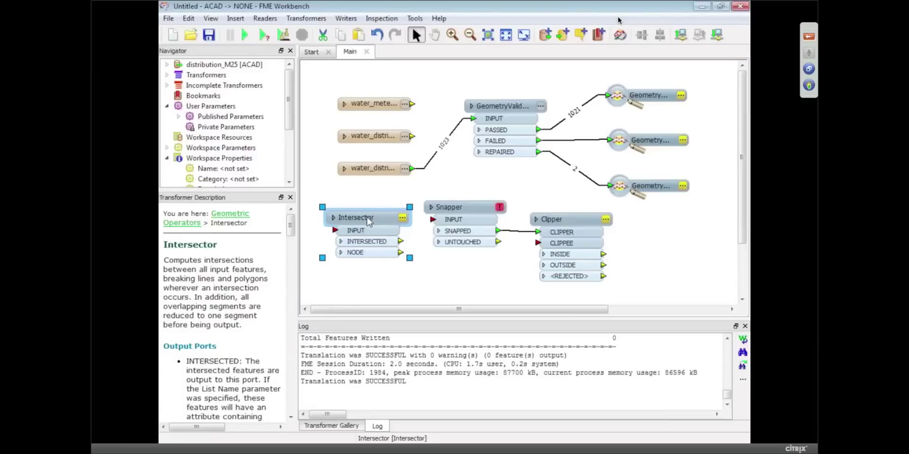
pyautogui.click(462, 187)
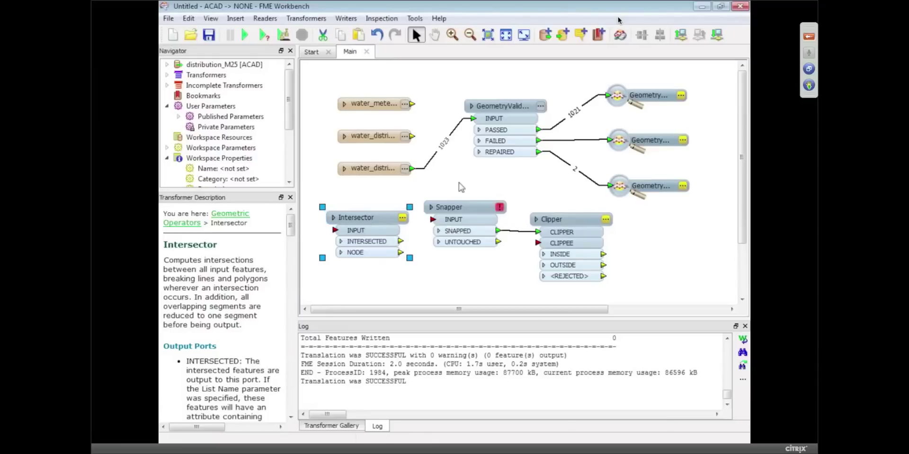
pyautogui.write('topo')
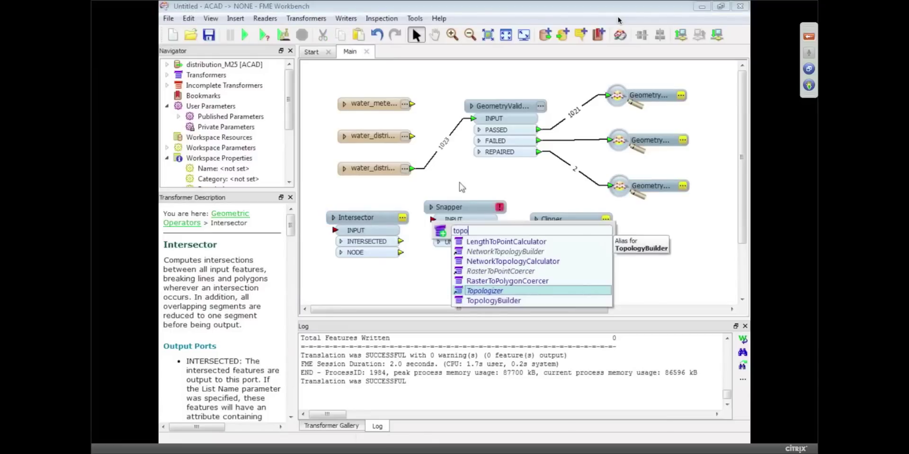
pyautogui.press('Return')
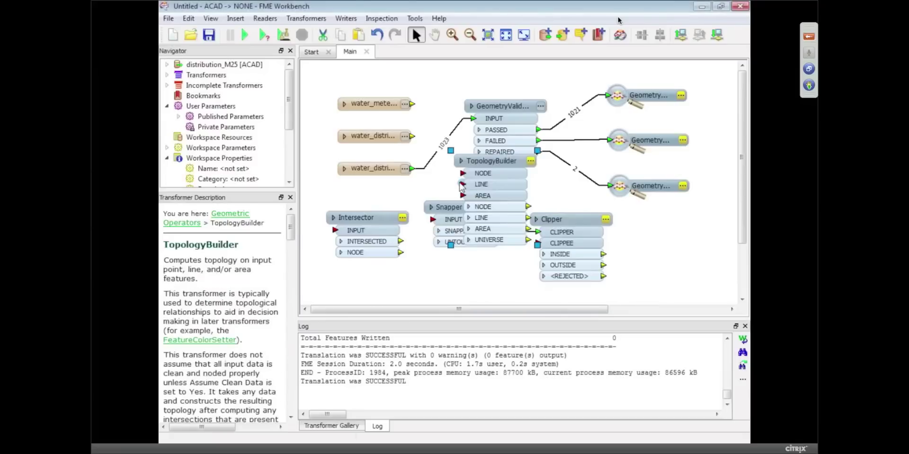
# Expand the All (428) category in an enlarged Transformer Gallery, scroll the list, then shrink the panel.
pyautogui.click(337, 428)
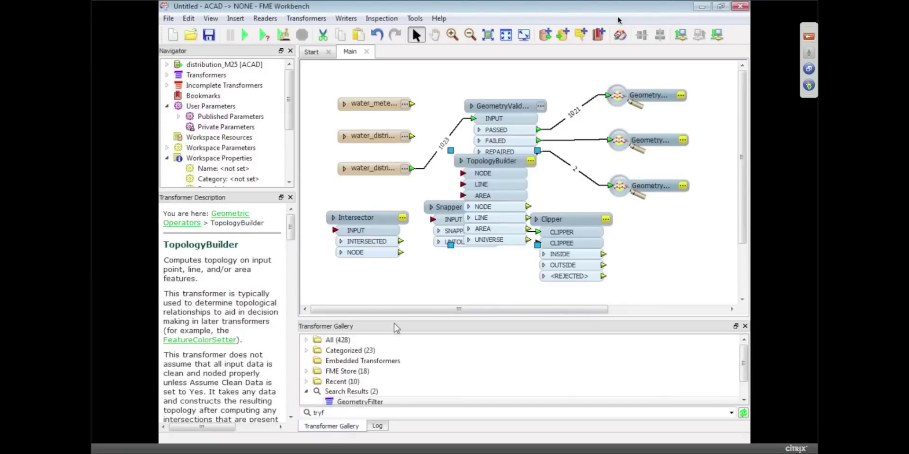
pyautogui.moveTo(394, 317); pyautogui.dragTo(395, 156)
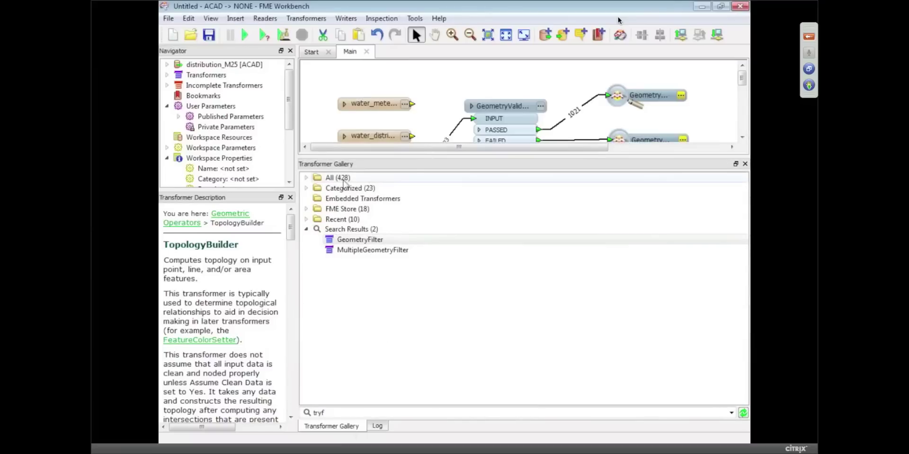
pyautogui.click(313, 179)
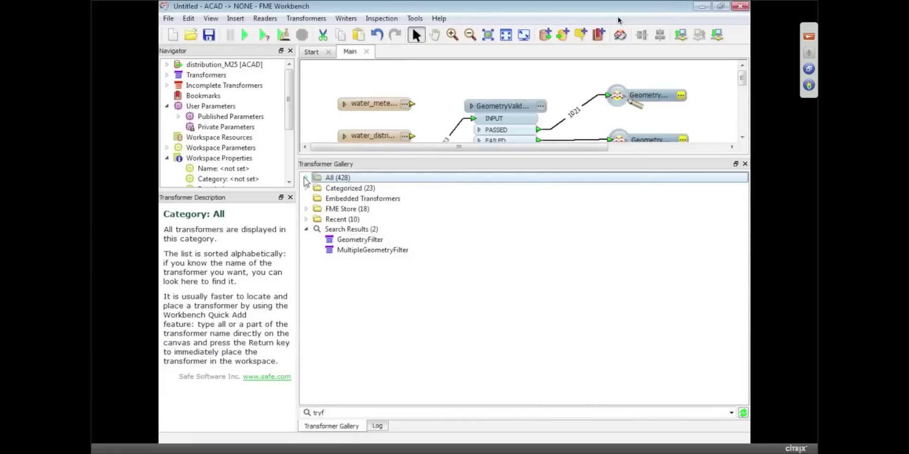
pyautogui.click(305, 179)
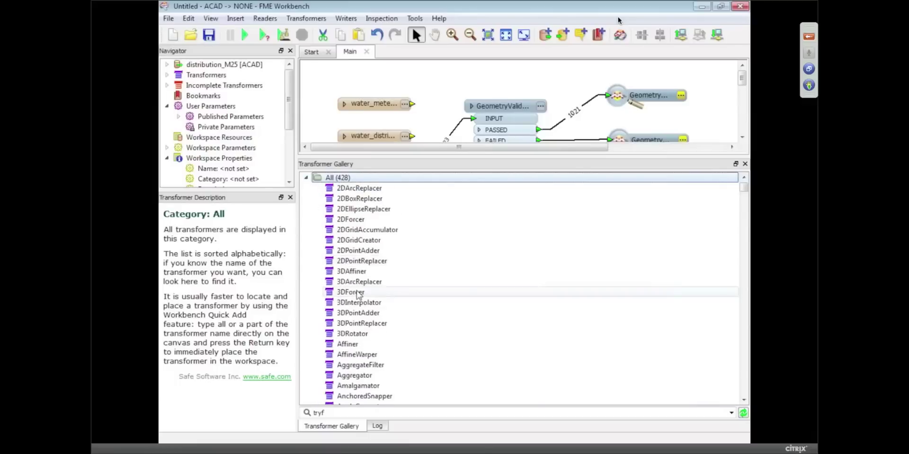
pyautogui.scroll(-7, 357, 293)
pyautogui.scroll(-2, 357, 293)
pyautogui.scroll(-20, 358, 294)
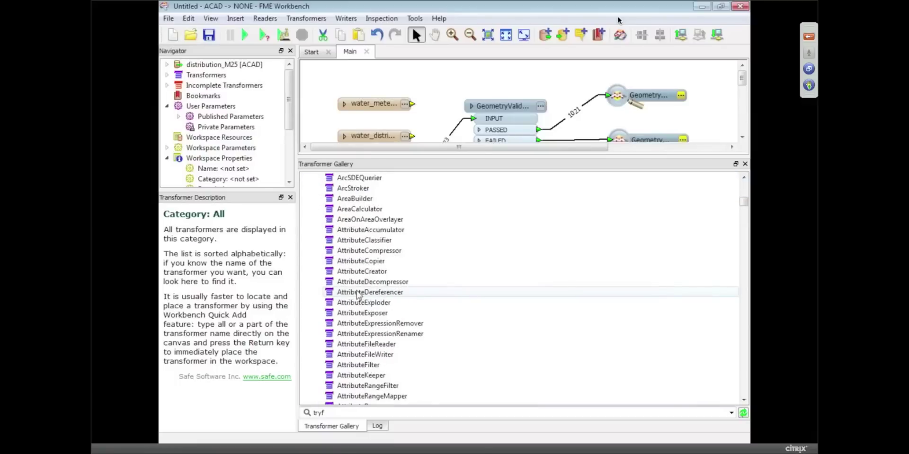
pyautogui.scroll(-7, 357, 294)
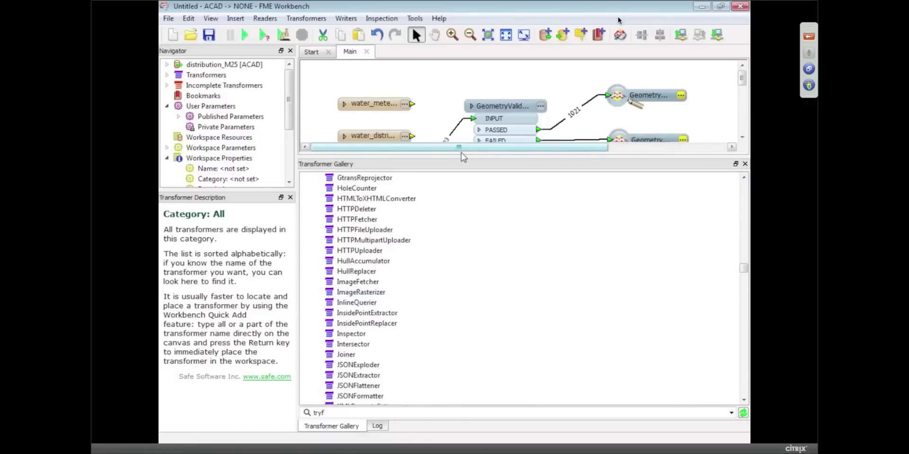
pyautogui.moveTo(455, 160); pyautogui.dragTo(457, 302)
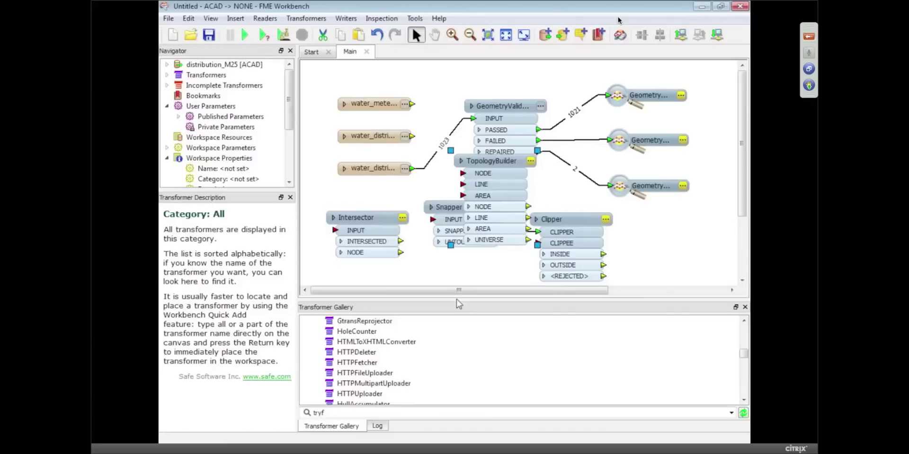